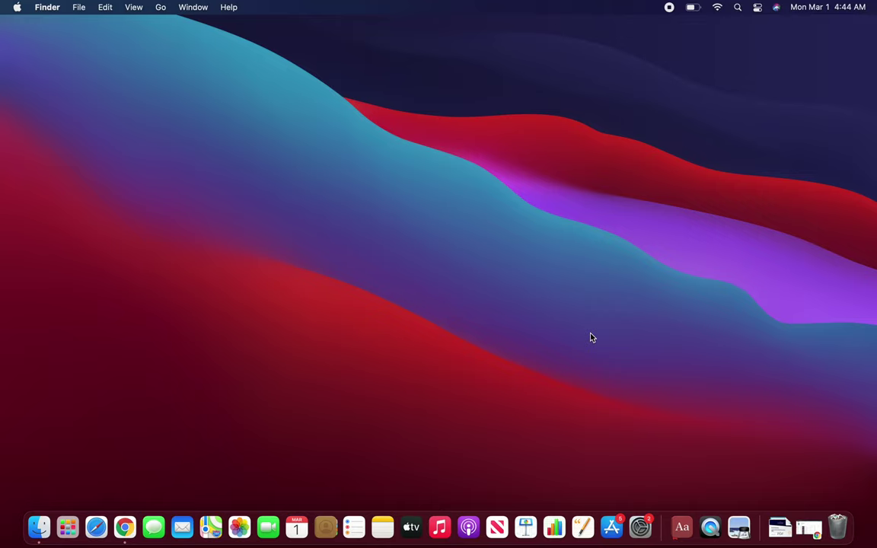
Step: Open System Preferences, search for "display", view the Displays settings, and clear the search
{"action": "left_click", "coordinate": [17, 7]}
{"action": "left_click", "coordinate": [43, 45]}
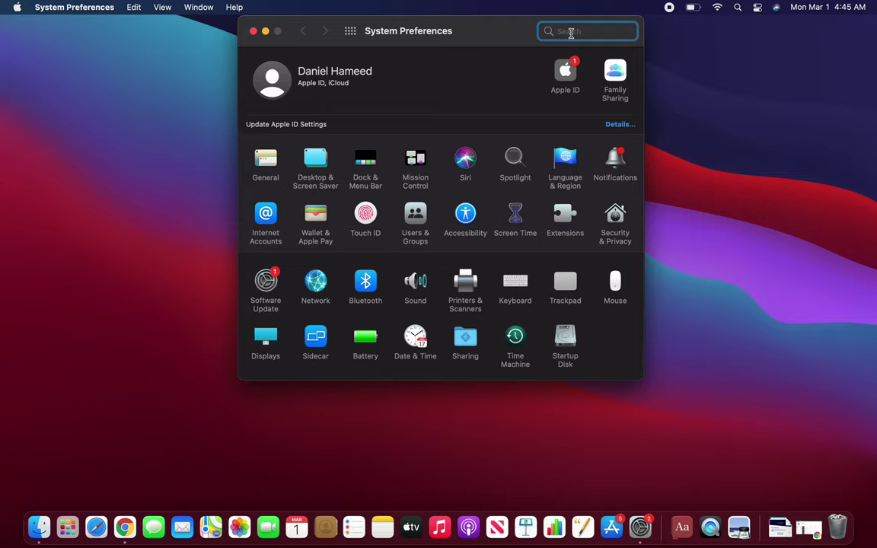
{"action": "type", "text": "display"}
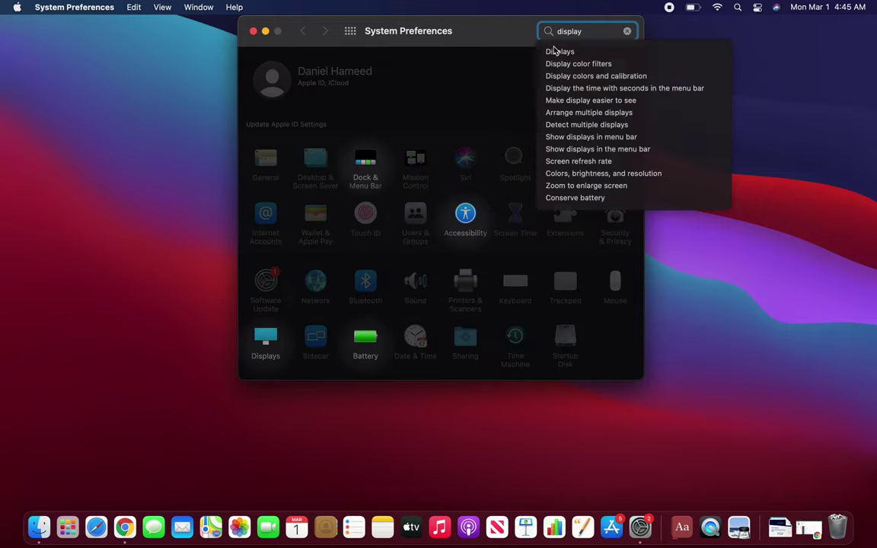
{"action": "left_click", "coordinate": [558, 51]}
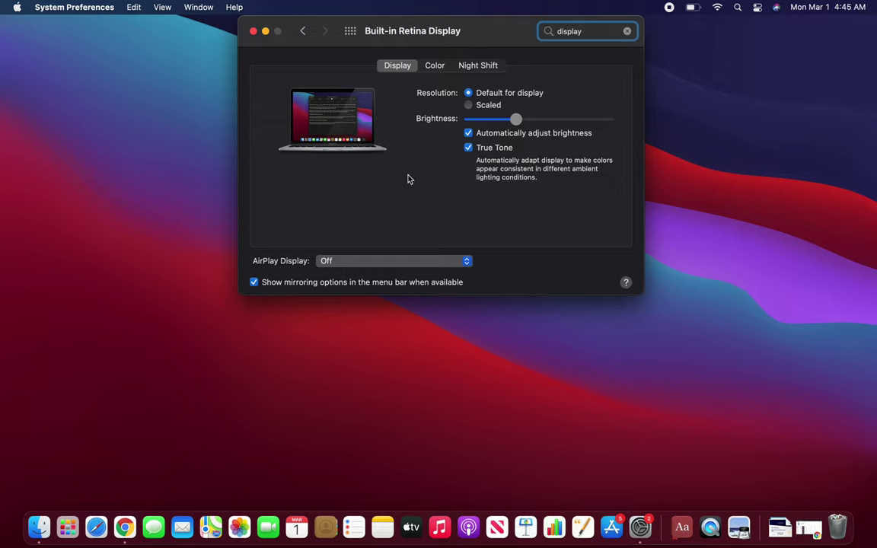
{"action": "left_click", "coordinate": [628, 33]}
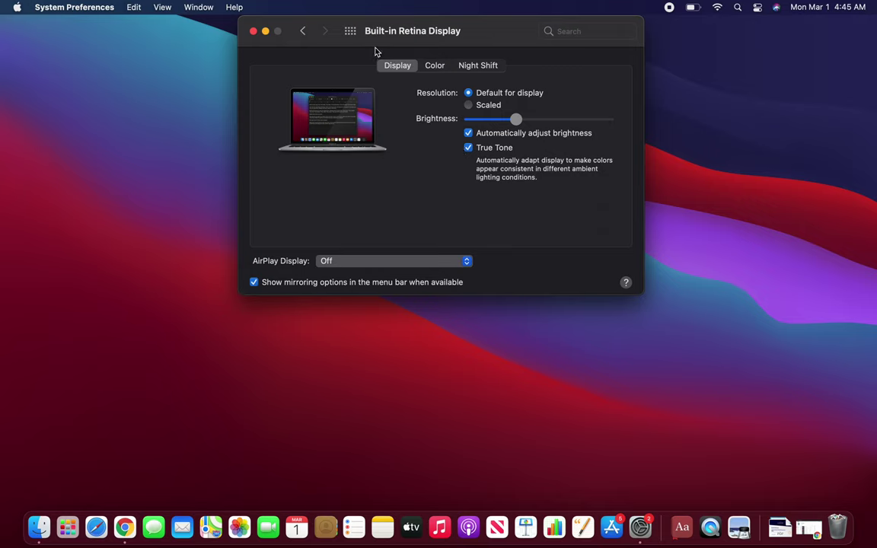
Step: Open the Desktop & Screen Saver settings and try the Tree, Valley, The Lake and The Cliffs wallpapers
{"action": "left_click", "coordinate": [350, 32]}
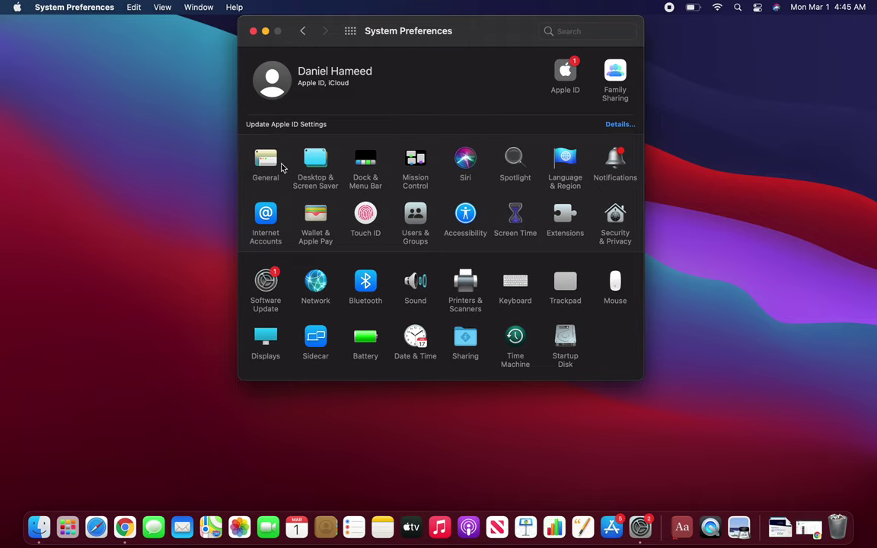
{"action": "left_click", "coordinate": [315, 164]}
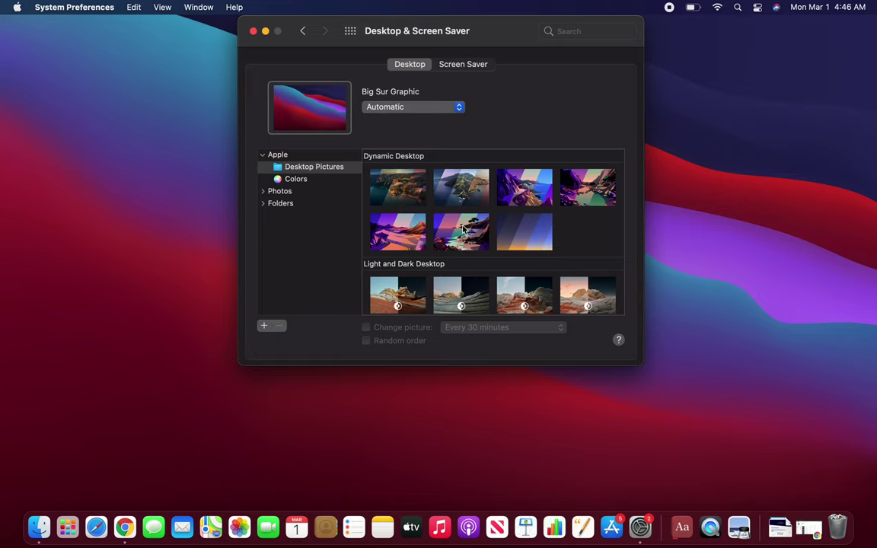
{"action": "left_click", "coordinate": [463, 298]}
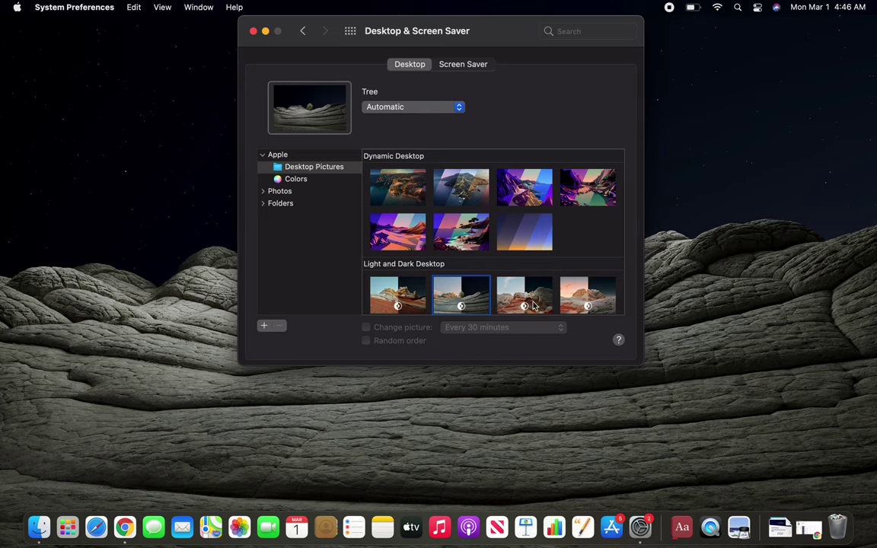
{"action": "left_click", "coordinate": [534, 304]}
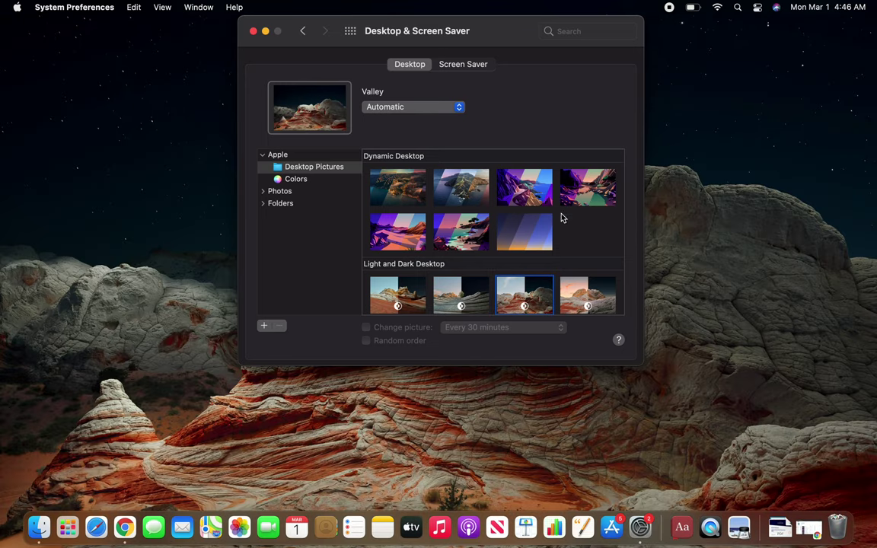
{"action": "left_click", "coordinate": [587, 190]}
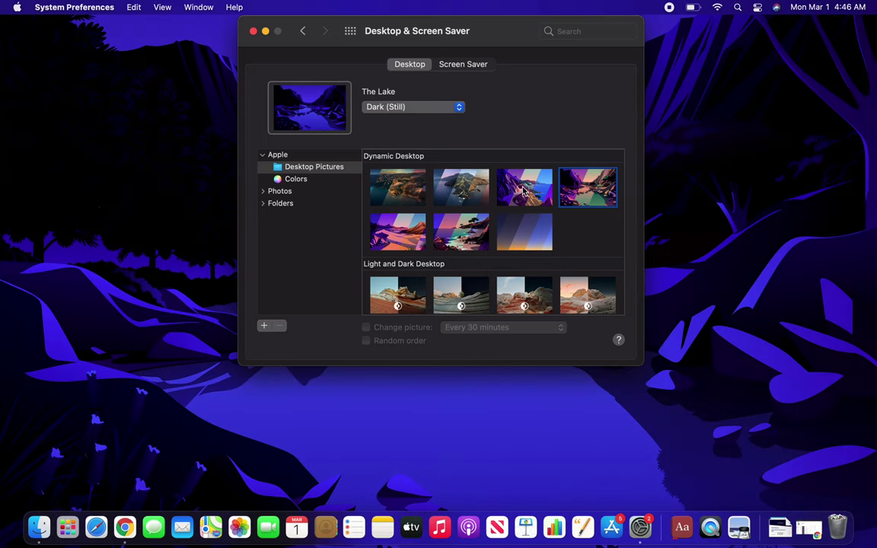
{"action": "left_click", "coordinate": [524, 191]}
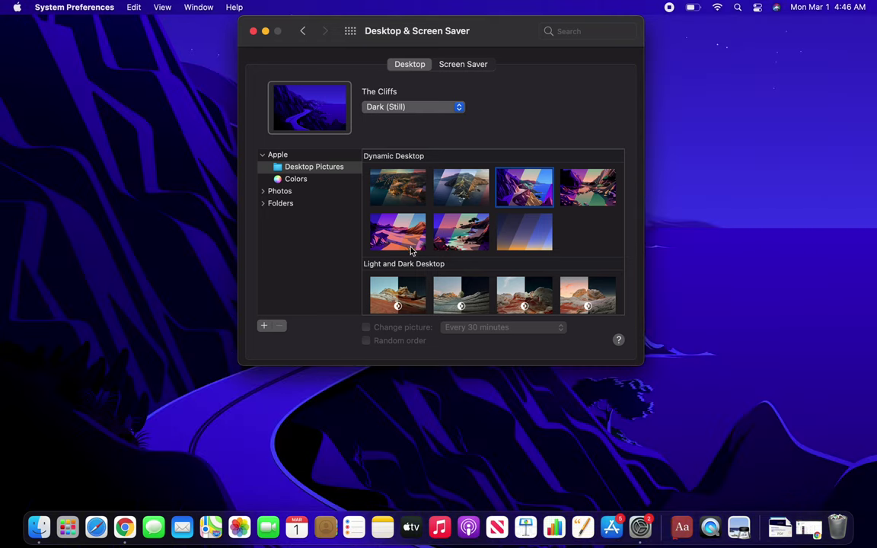
Step: Try the Big Sur Graphic Light and Big Sur Graphic Dark pictures as the desktop wallpaper
{"action": "scroll", "coordinate": [413, 249], "scroll_direction": "down", "scroll_amount": 5}
{"action": "scroll", "coordinate": [411, 255], "scroll_direction": "down", "scroll_amount": 1}
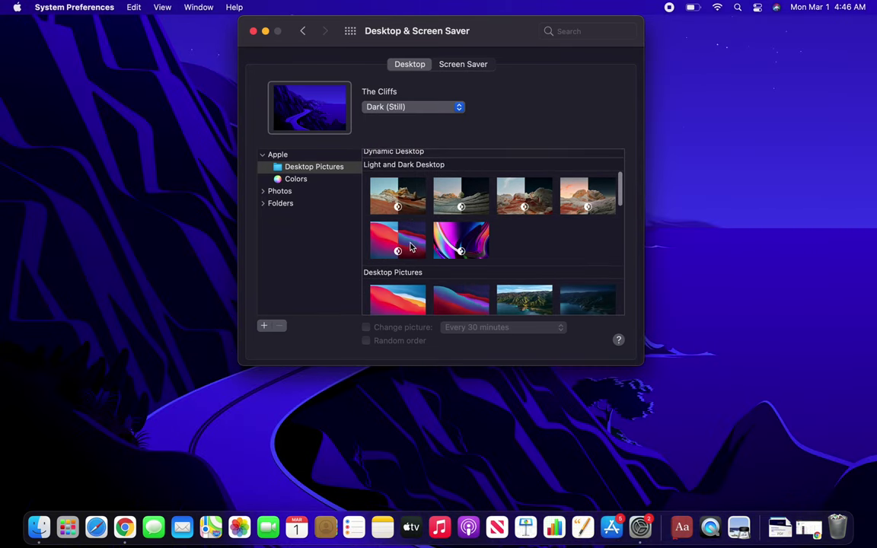
{"action": "left_click", "coordinate": [398, 302]}
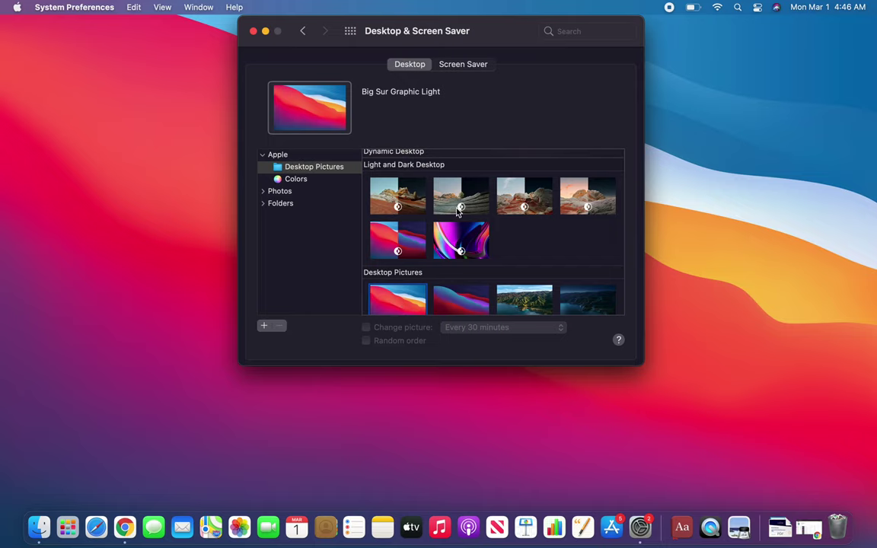
{"action": "scroll", "coordinate": [434, 244], "scroll_direction": "up", "scroll_amount": 6}
{"action": "scroll", "coordinate": [457, 212], "scroll_direction": "down", "scroll_amount": 10}
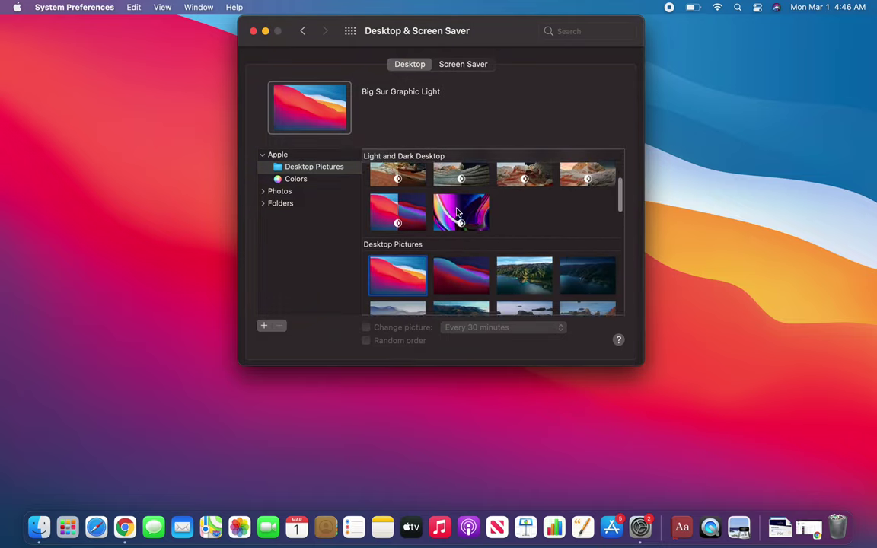
{"action": "left_click", "coordinate": [462, 238]}
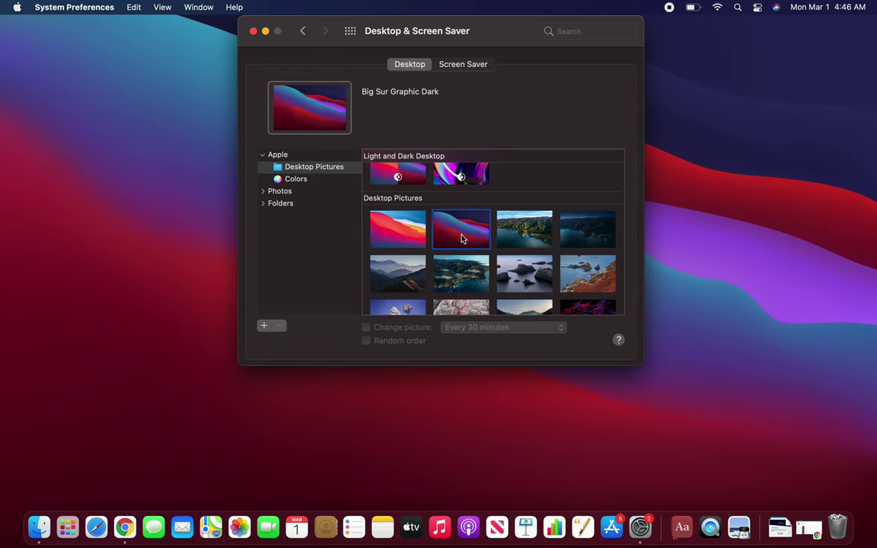
Step: Compare the Big Sur Day, Big Sur Aerial and Catalina Day wallpapers and set Big Sur Day as the desktop picture
{"action": "left_click", "coordinate": [516, 237]}
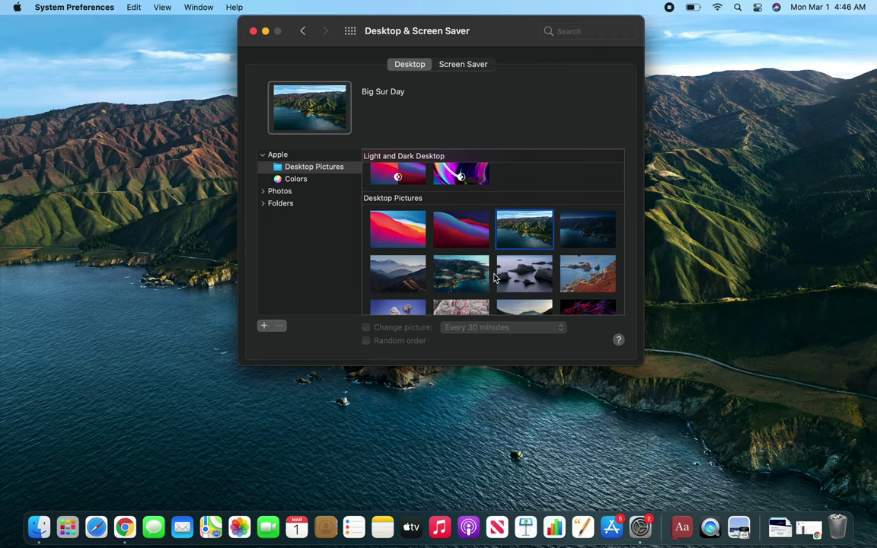
{"action": "left_click", "coordinate": [462, 276]}
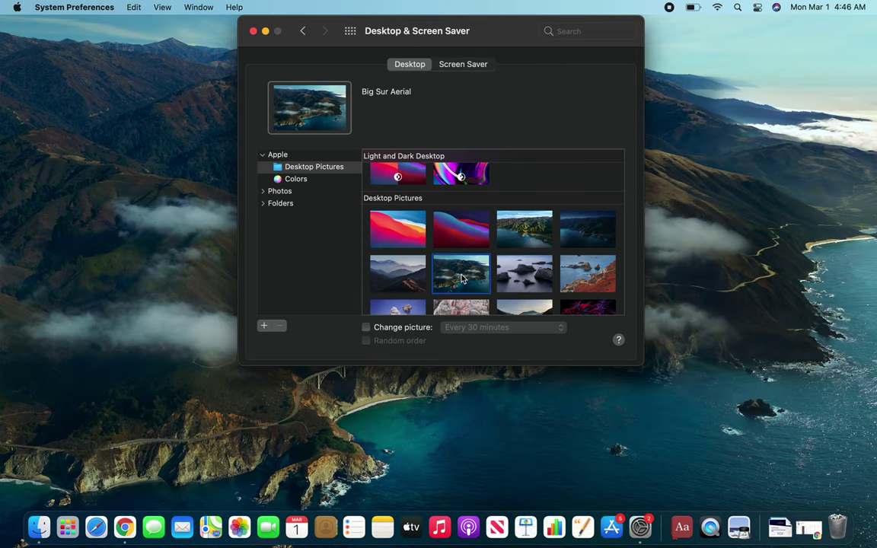
{"action": "scroll", "coordinate": [461, 279], "scroll_direction": "down", "scroll_amount": 3}
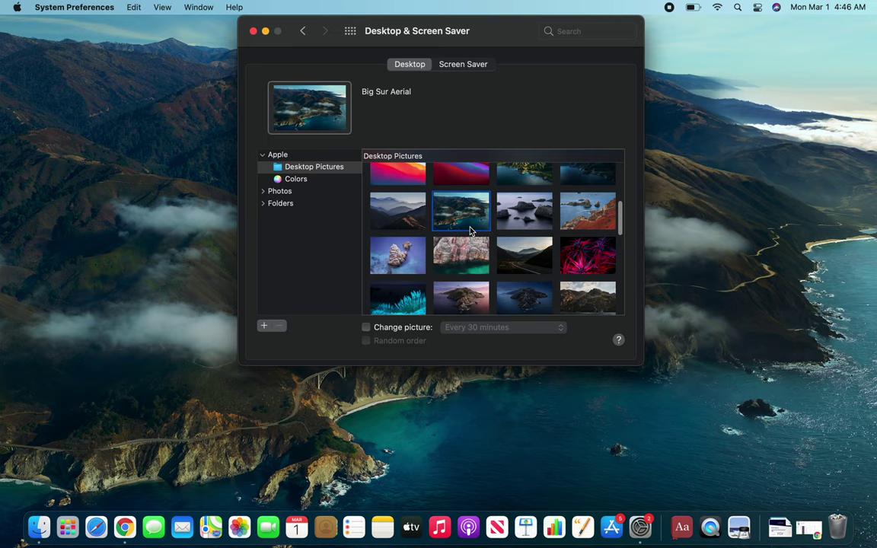
{"action": "left_click", "coordinate": [459, 303]}
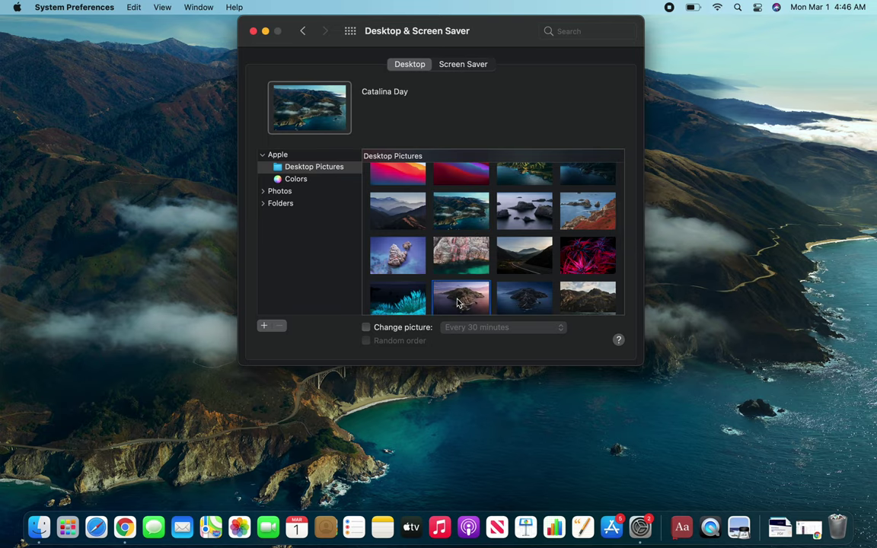
{"action": "scroll", "coordinate": [532, 212], "scroll_direction": "up", "scroll_amount": 3}
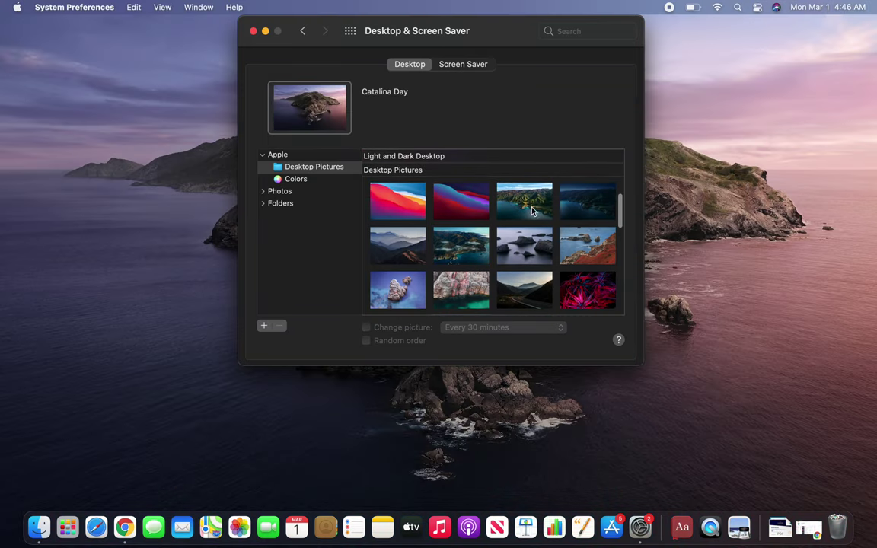
{"action": "left_click", "coordinate": [533, 209]}
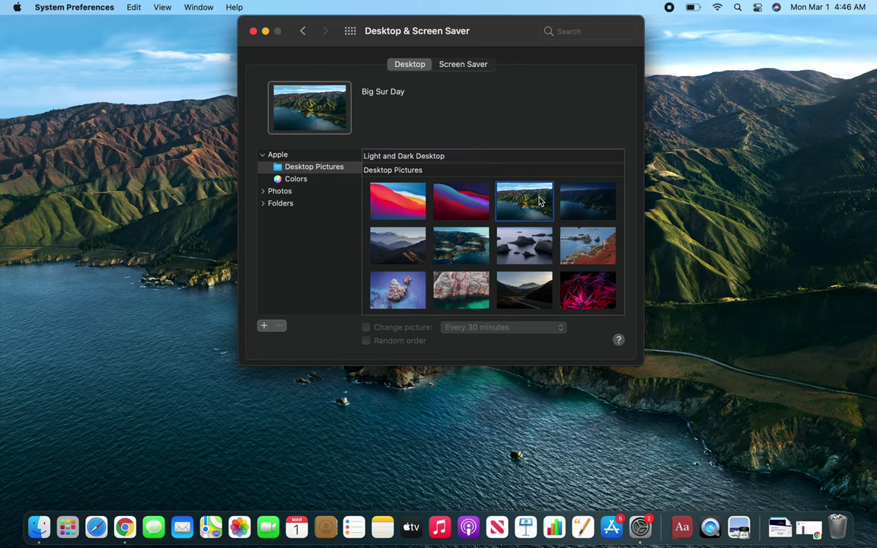
Step: Look at the Screen Saver settings and the Dock & Menu Bar settings, and return to the preferences overview
{"action": "left_click", "coordinate": [464, 67]}
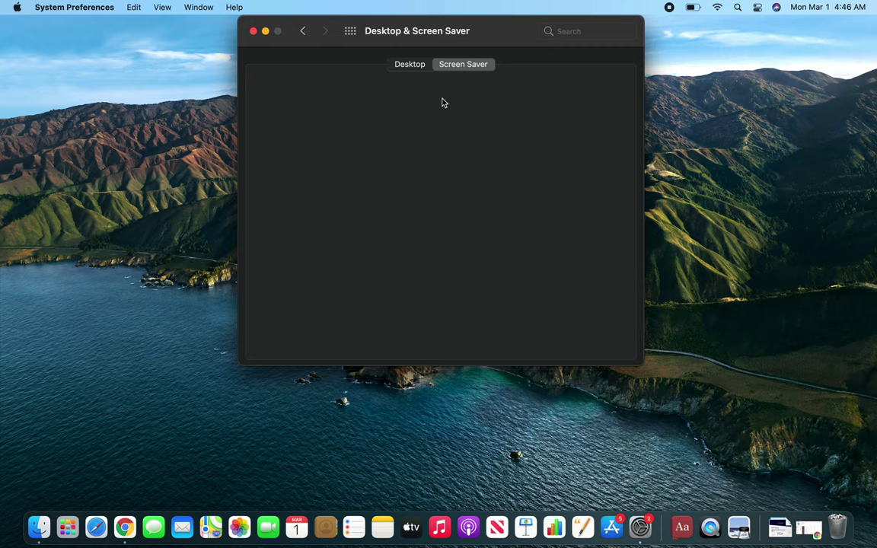
{"action": "left_click", "coordinate": [410, 65]}
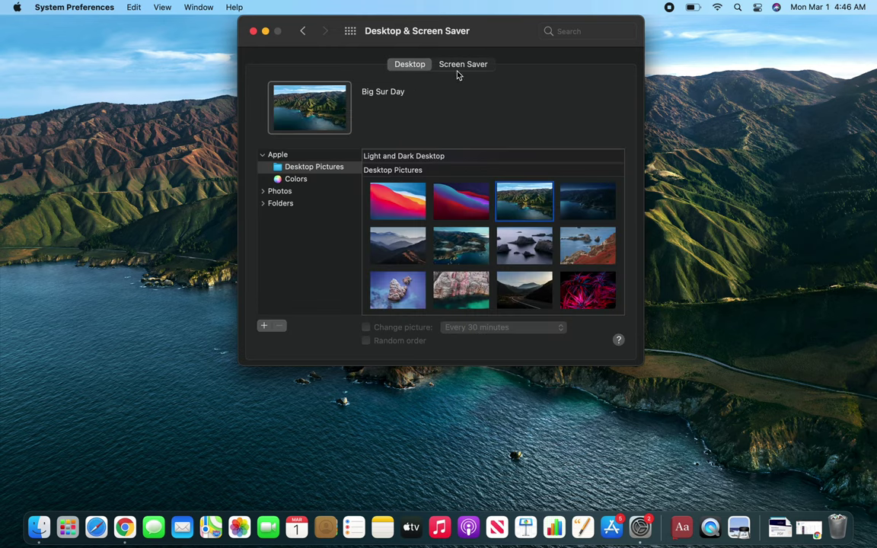
{"action": "left_click", "coordinate": [350, 31]}
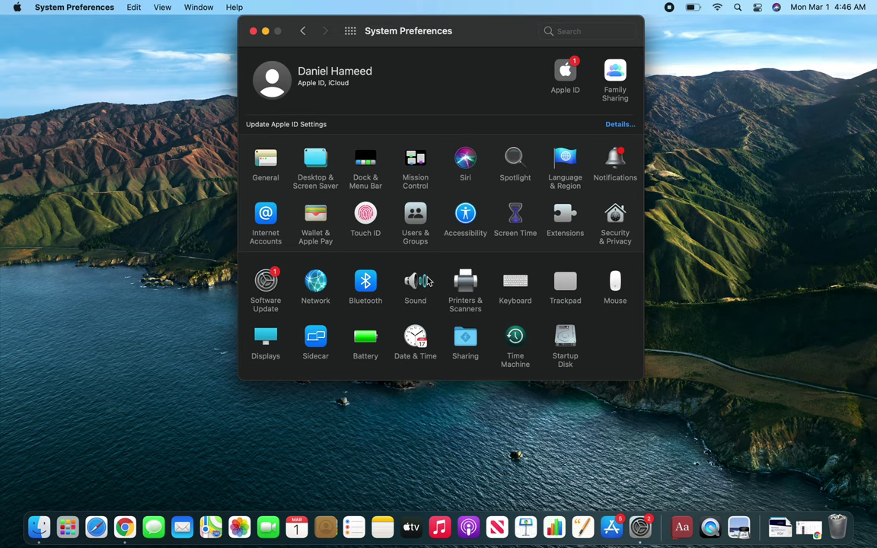
{"action": "left_click", "coordinate": [369, 163]}
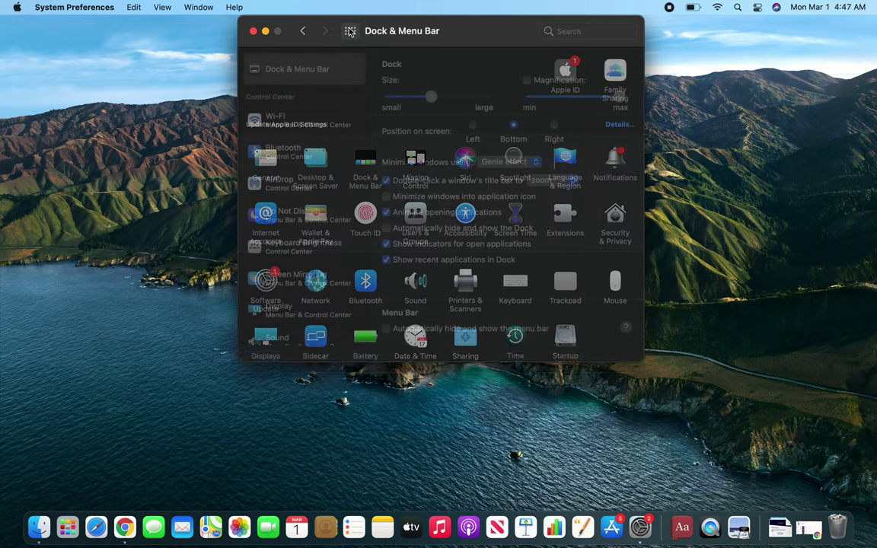
{"action": "left_click", "coordinate": [303, 30]}
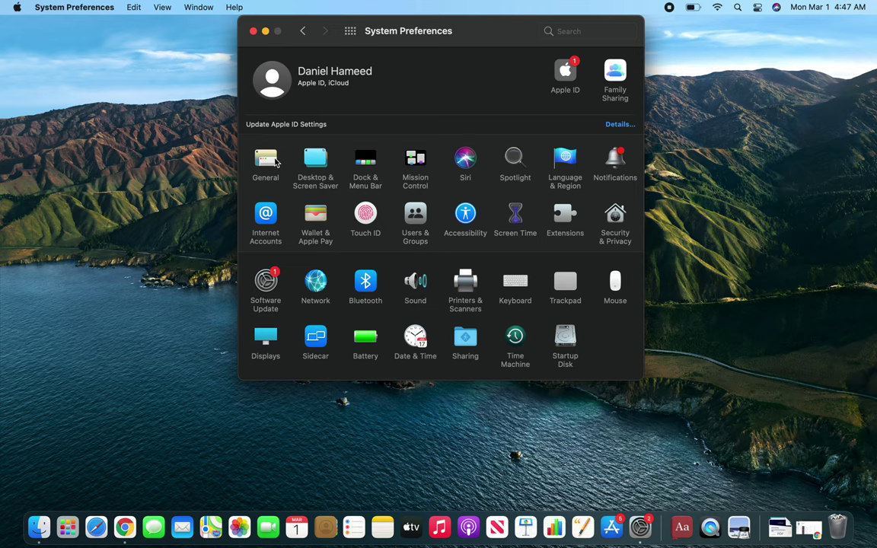
Step: Open the General settings, which hold the appearance and accent color options
{"action": "left_click", "coordinate": [273, 162]}
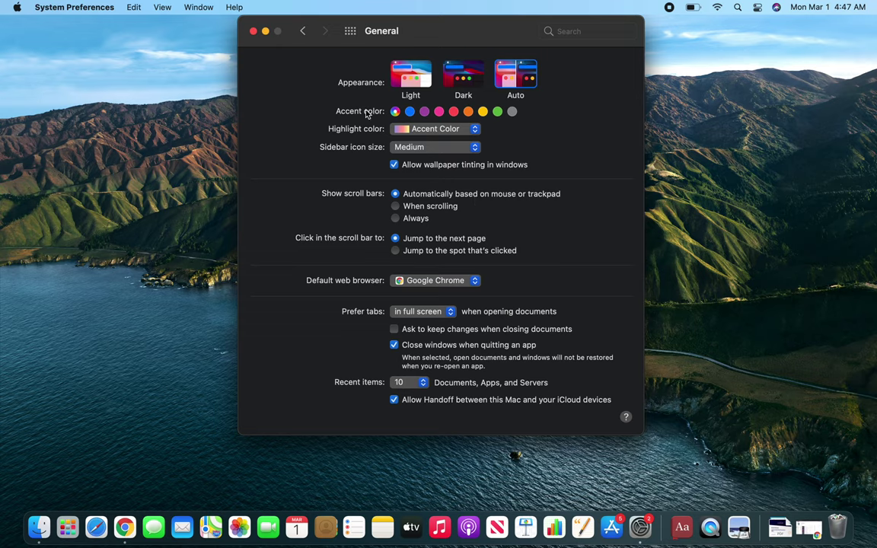
{"action": "left_click", "coordinate": [314, 29]}
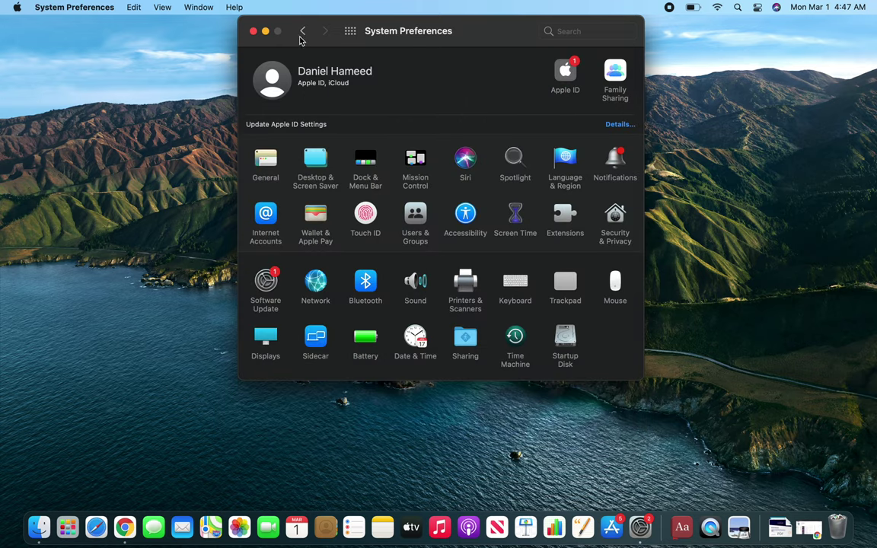
{"action": "left_click", "coordinate": [302, 31]}
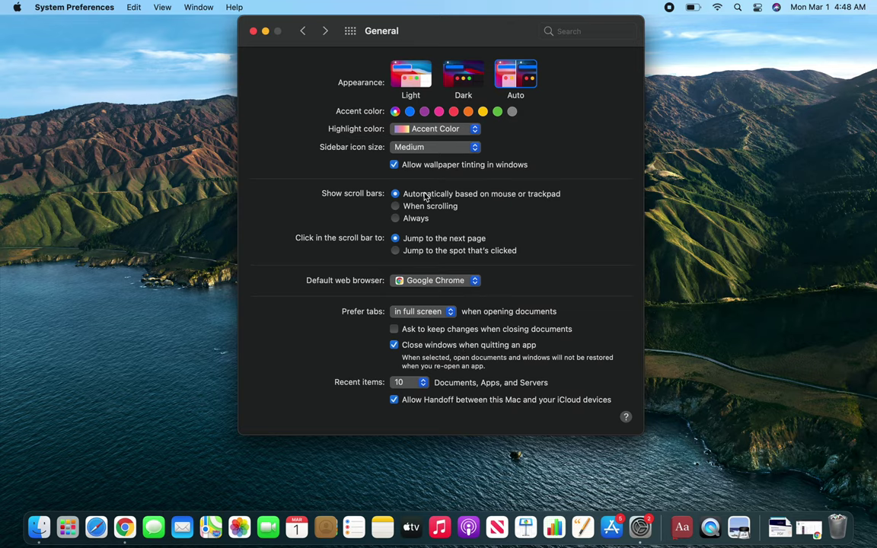
Step: Try the blue, purple, pink, red, orange and green accent colors, and restore the multicolor accent
{"action": "left_click", "coordinate": [410, 112]}
{"action": "left_click", "coordinate": [424, 111]}
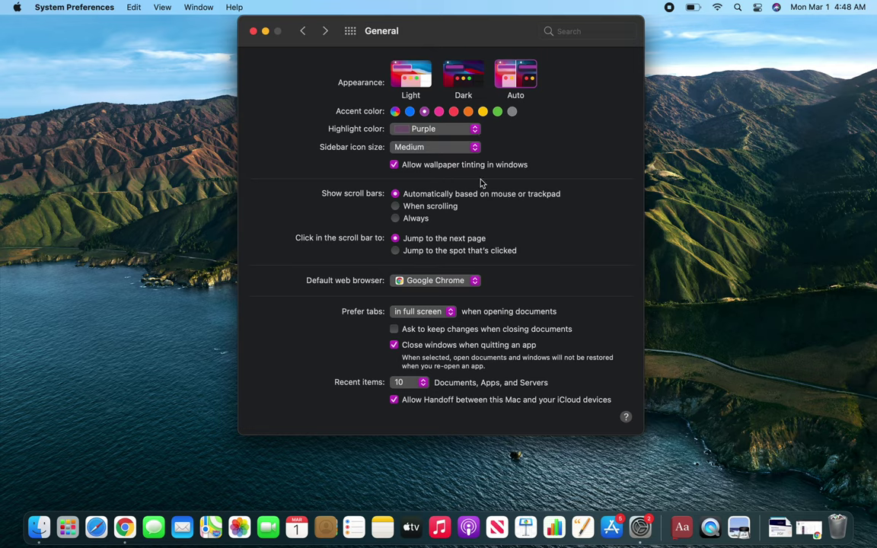
{"action": "left_click", "coordinate": [439, 111]}
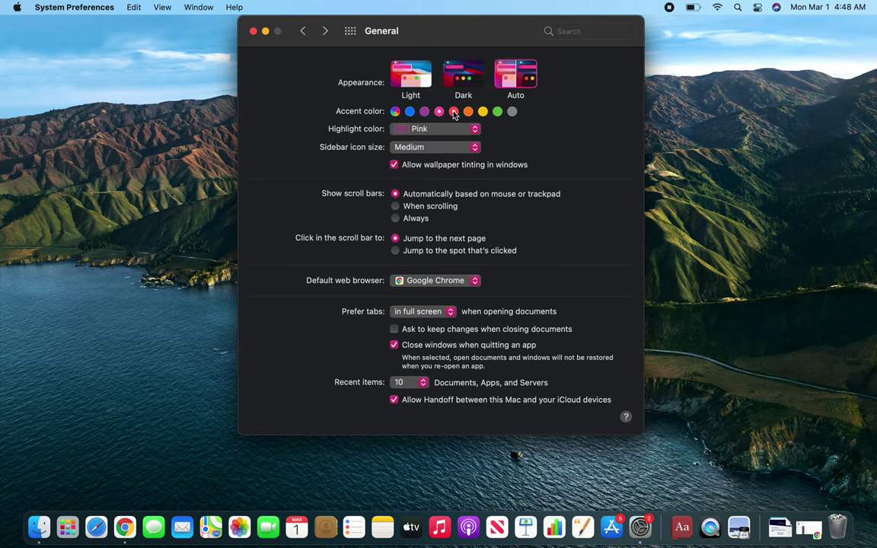
{"action": "left_click", "coordinate": [453, 111]}
{"action": "left_click", "coordinate": [468, 112]}
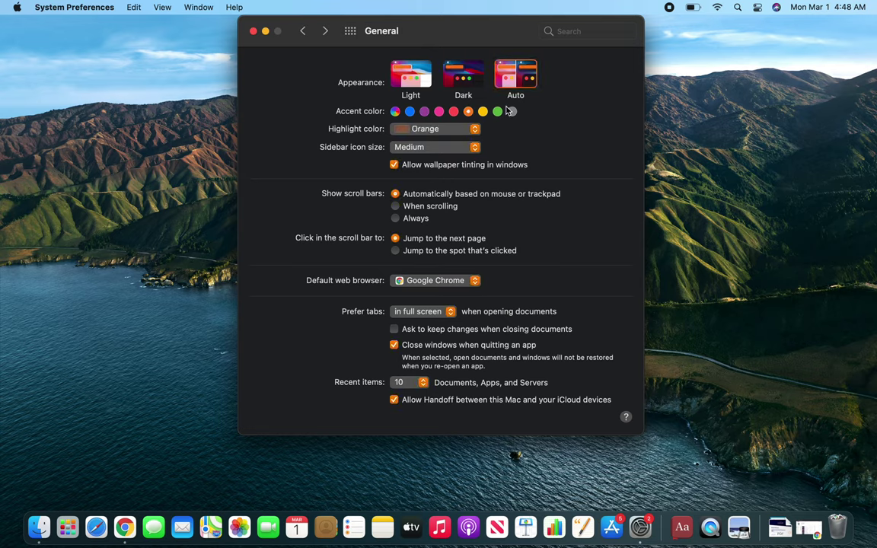
{"action": "left_click", "coordinate": [497, 112]}
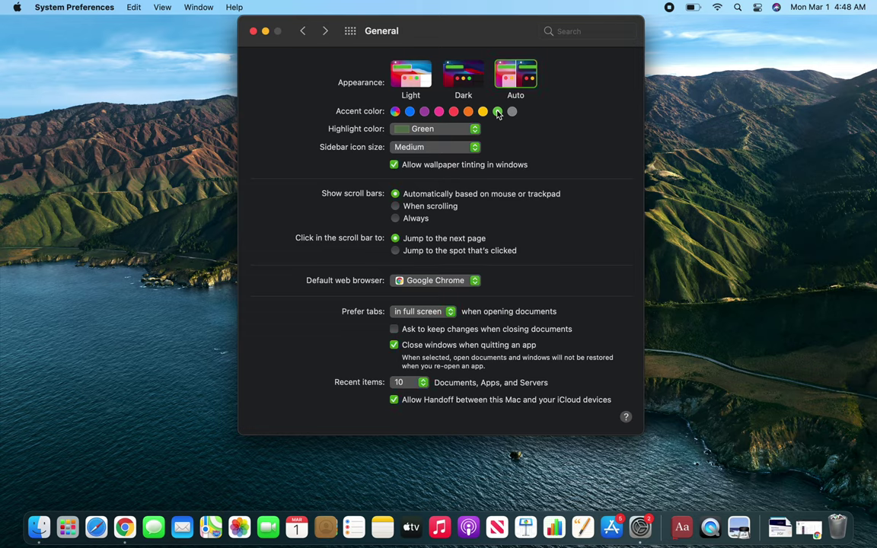
{"action": "left_click", "coordinate": [395, 112]}
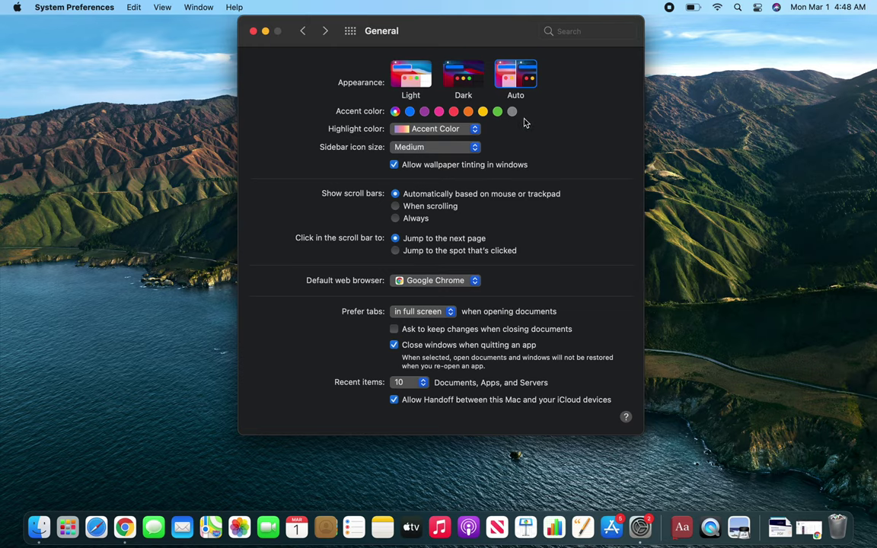
Step: Switch the system appearance to Dark and back to Auto
{"action": "left_click", "coordinate": [462, 73]}
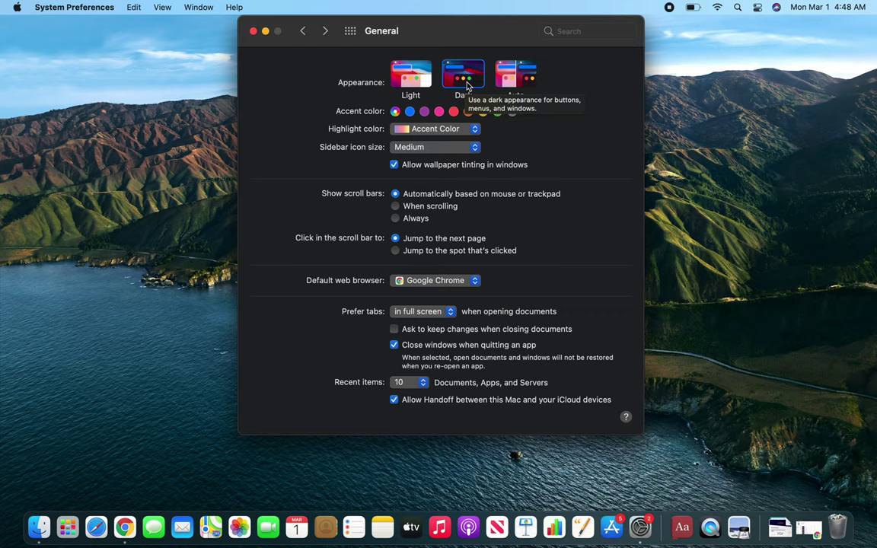
{"action": "left_click", "coordinate": [515, 84]}
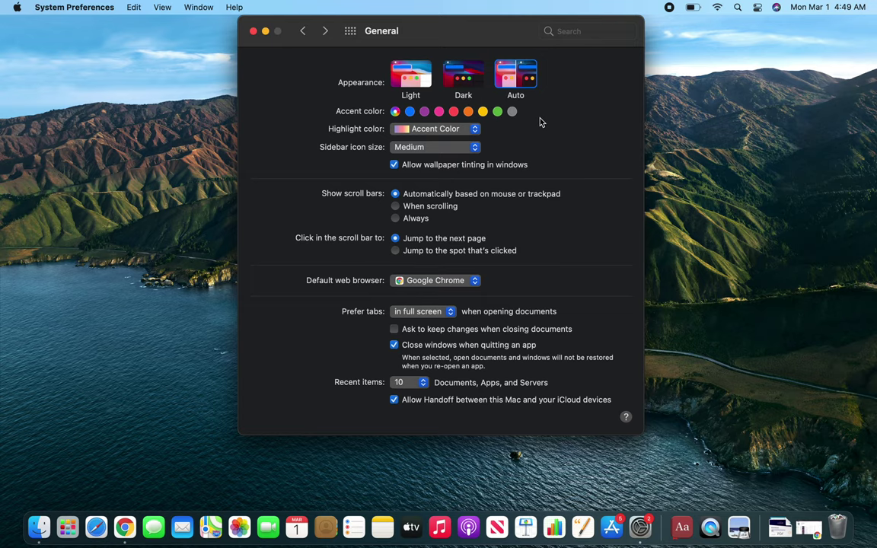
Step: Switch the system appearance to Light, compare it with Auto, and leave it set to Light
{"action": "left_click", "coordinate": [393, 80]}
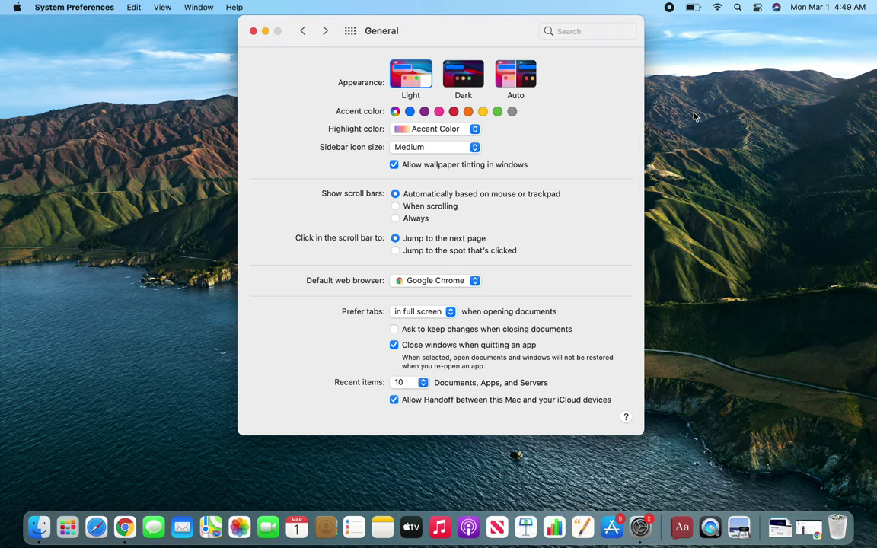
{"action": "left_click", "coordinate": [516, 77]}
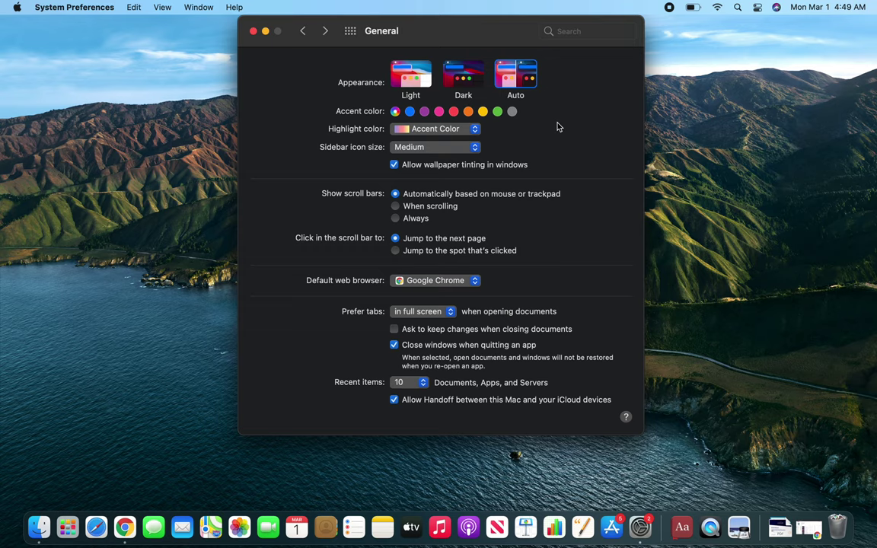
{"action": "left_click", "coordinate": [412, 81]}
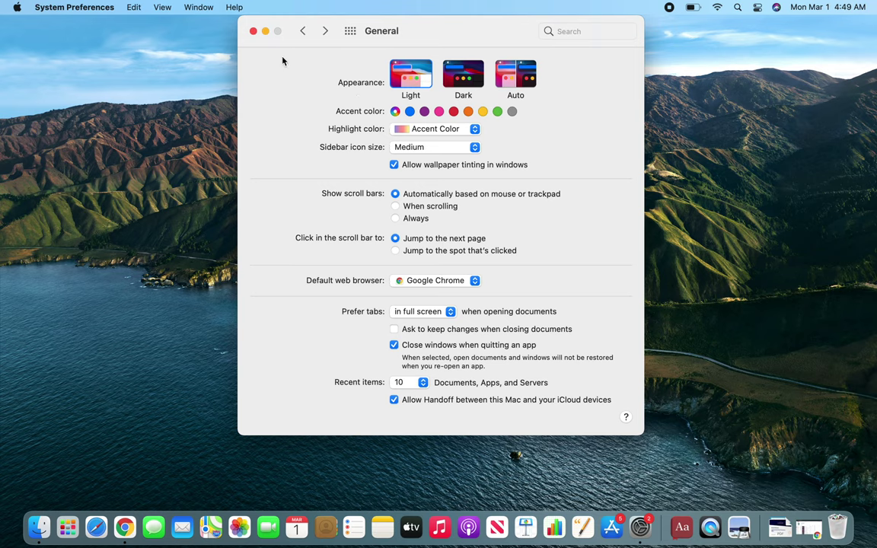
Step: Leave the General settings, look at the Sound settings, and return to the preferences overview
{"action": "left_click", "coordinate": [303, 32]}
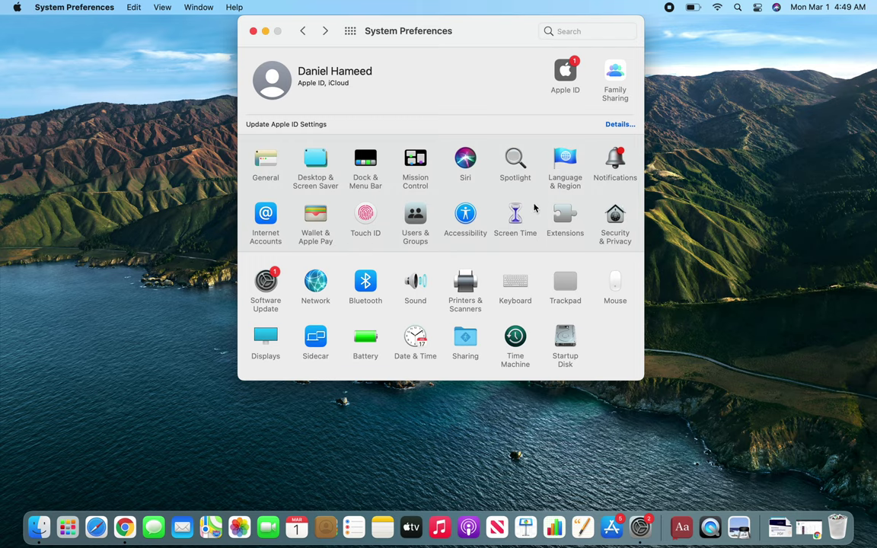
{"action": "left_click", "coordinate": [416, 283]}
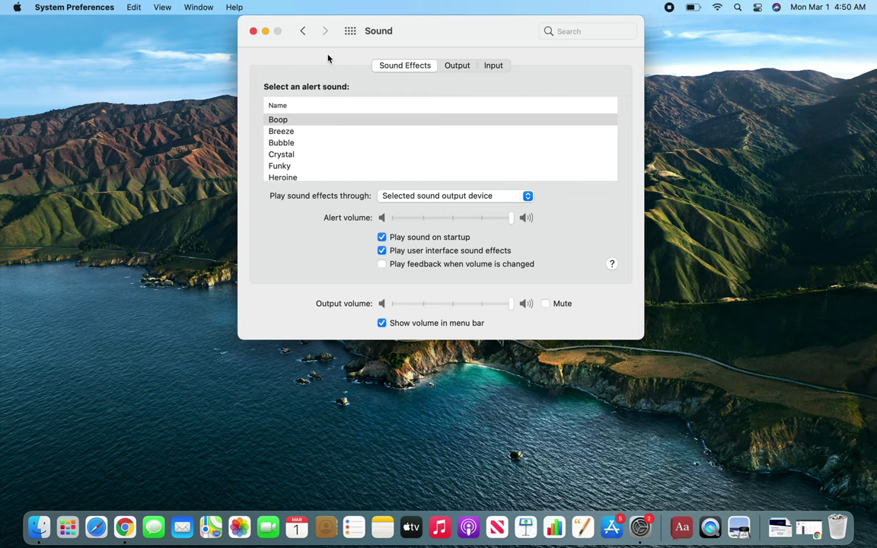
{"action": "left_click", "coordinate": [302, 31]}
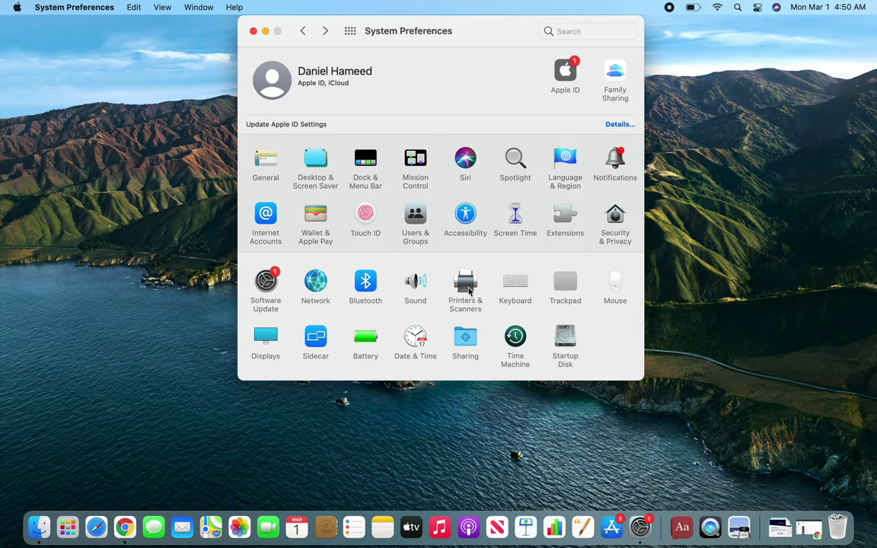
Step: Look at how to add the EPSON ET-4760 Series in Printers & Scanners, without adding it, and return to the preferences overview
{"action": "left_click", "coordinate": [453, 290]}
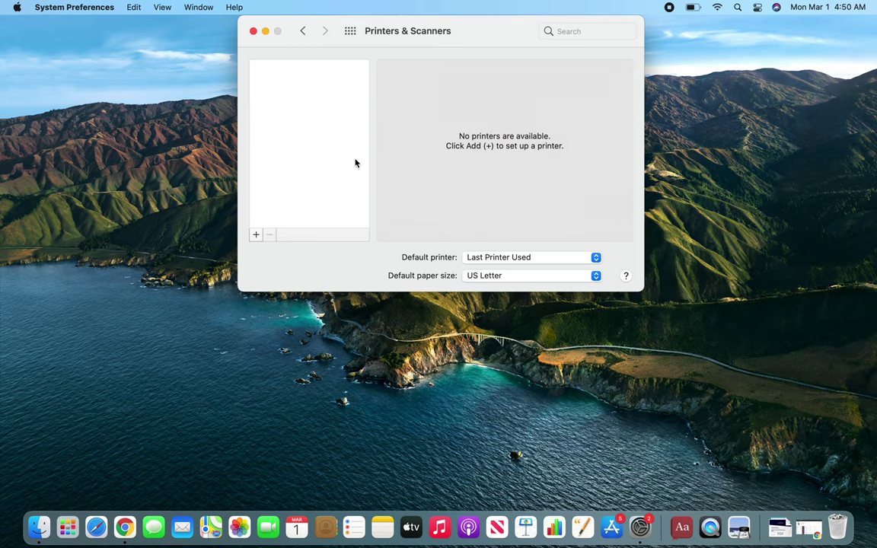
{"action": "left_click", "coordinate": [257, 236]}
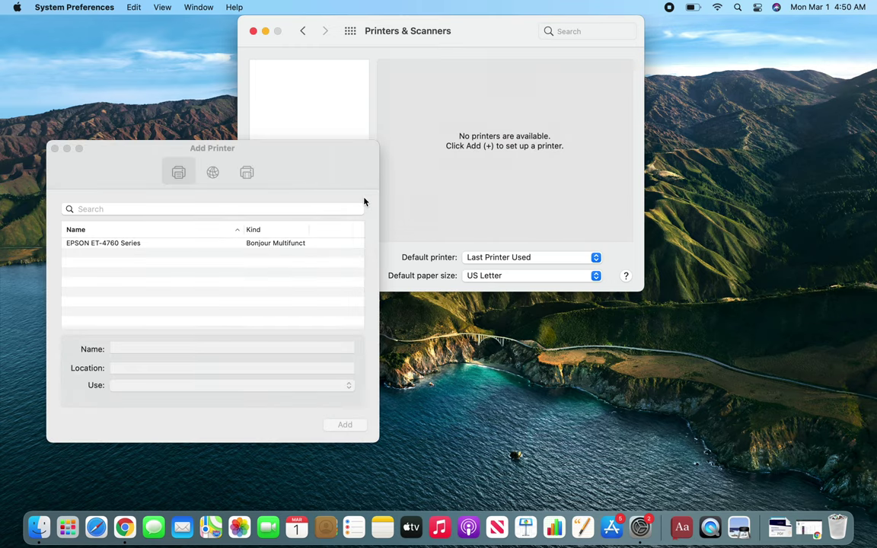
{"action": "left_click", "coordinate": [97, 244]}
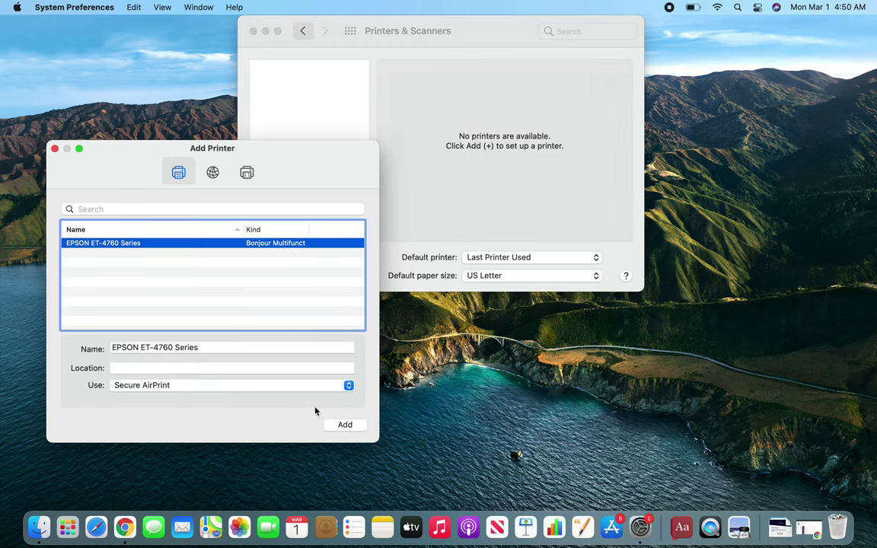
{"action": "left_click", "coordinate": [54, 149]}
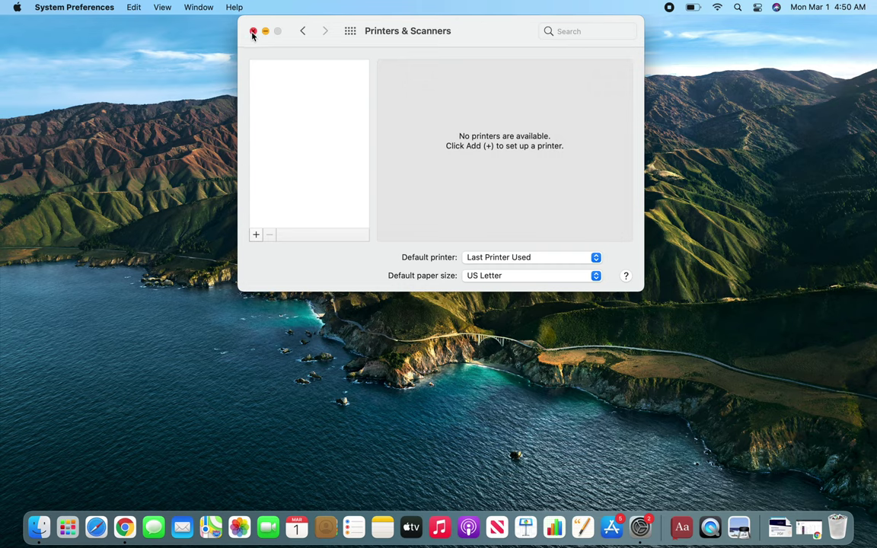
{"action": "left_click", "coordinate": [350, 31]}
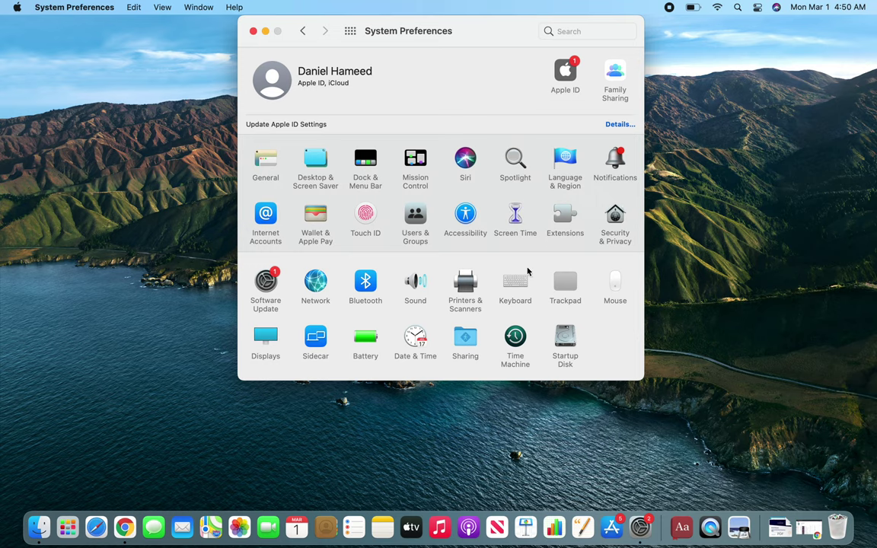
Step: Look at the Users & Groups settings, return to the preferences overview, and quit System Preferences
{"action": "left_click", "coordinate": [424, 219]}
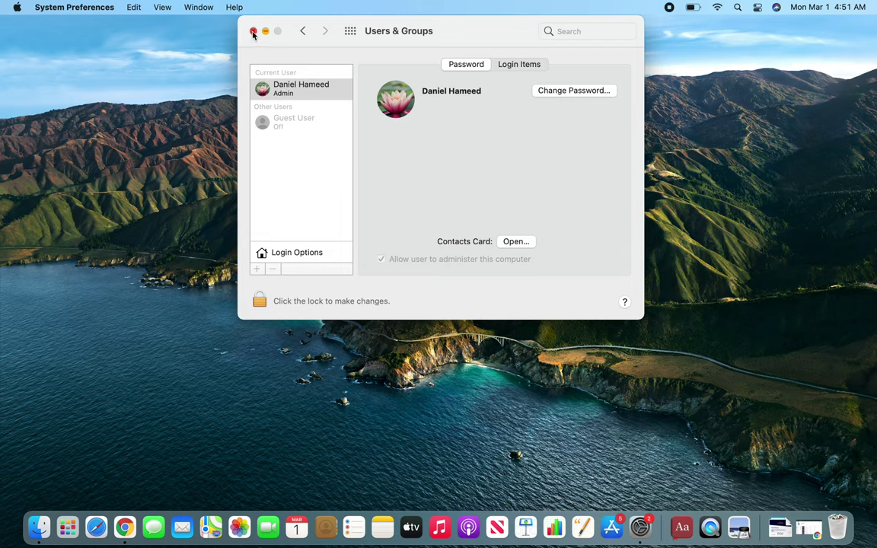
{"action": "left_click", "coordinate": [350, 31]}
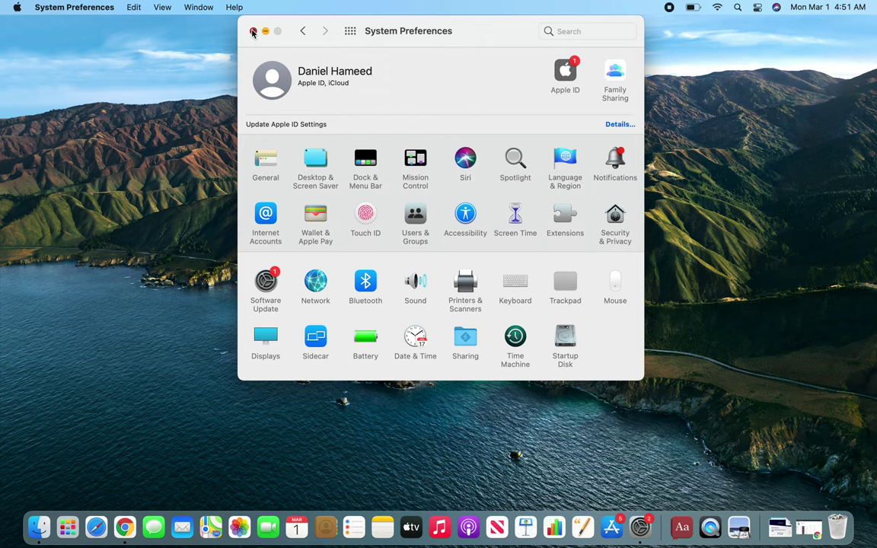
{"action": "key", "text": "cmd+q"}
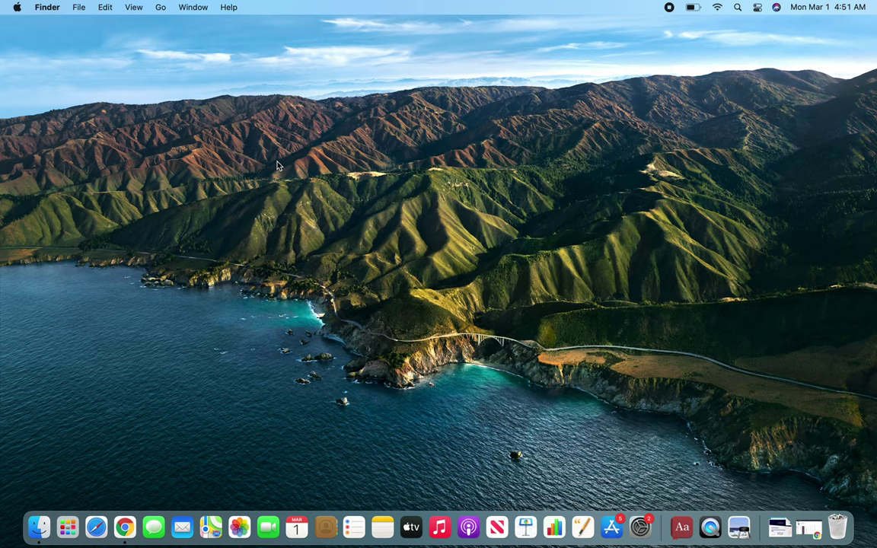